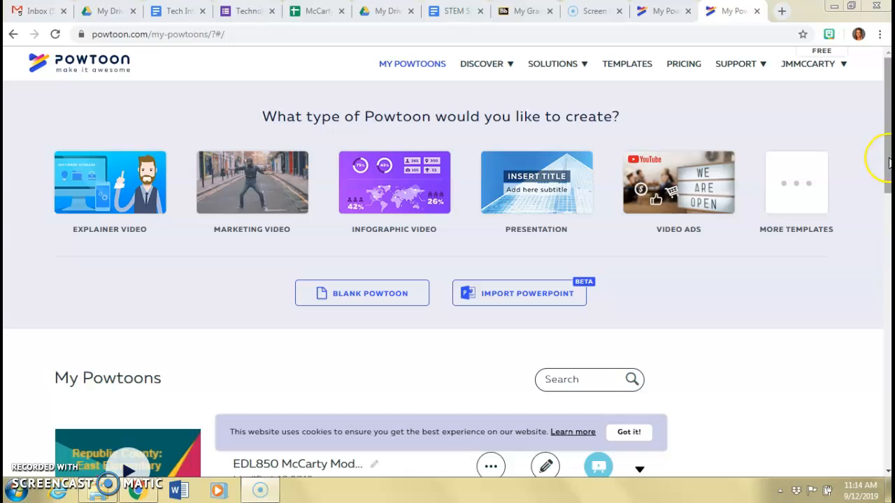
# - Open the EDL850 presentation from the My Powtoons list for editing
pyautogui.moveTo(889, 163); pyautogui.dragTo(886, 173)
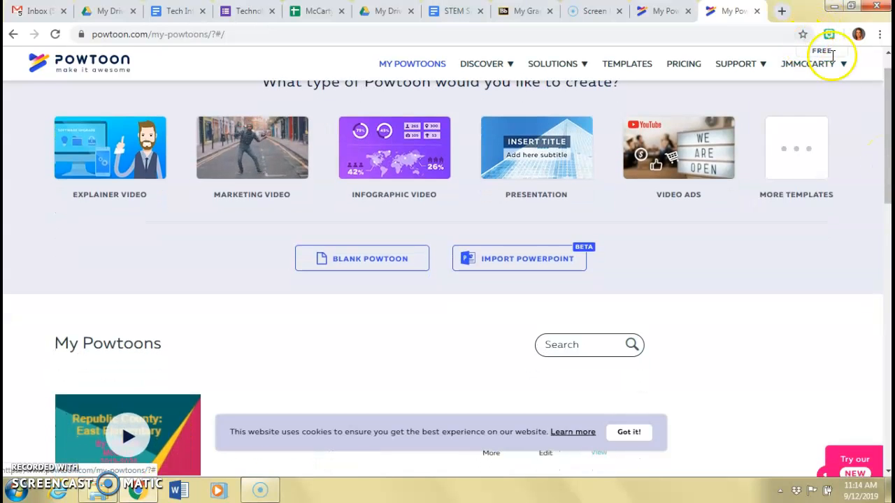
pyautogui.moveTo(857, 70)
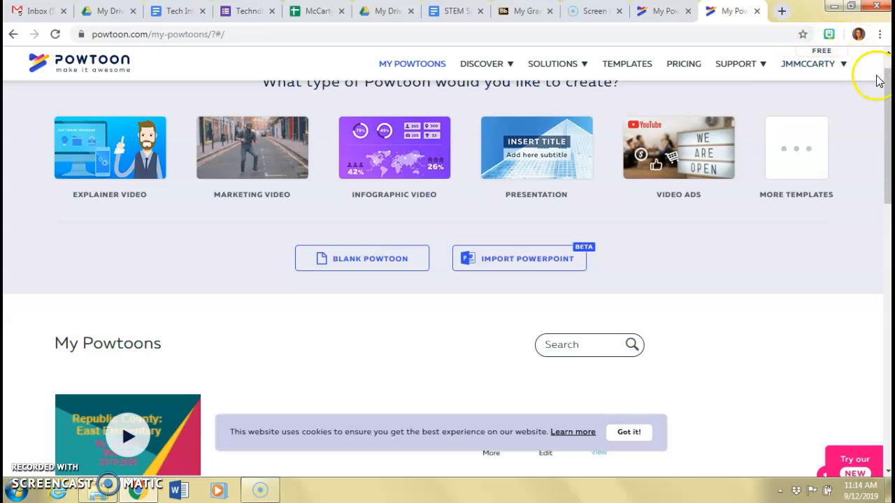
pyautogui.moveTo(886, 88); pyautogui.dragTo(885, 156)
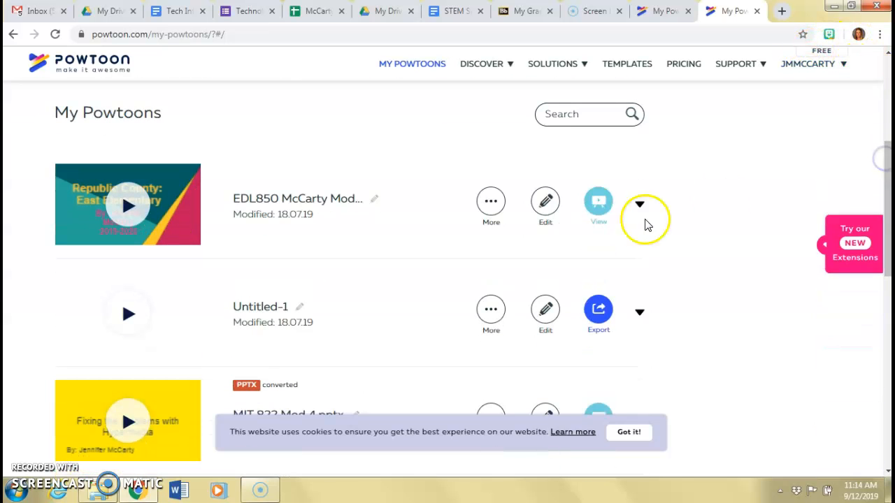
pyautogui.click(545, 203)
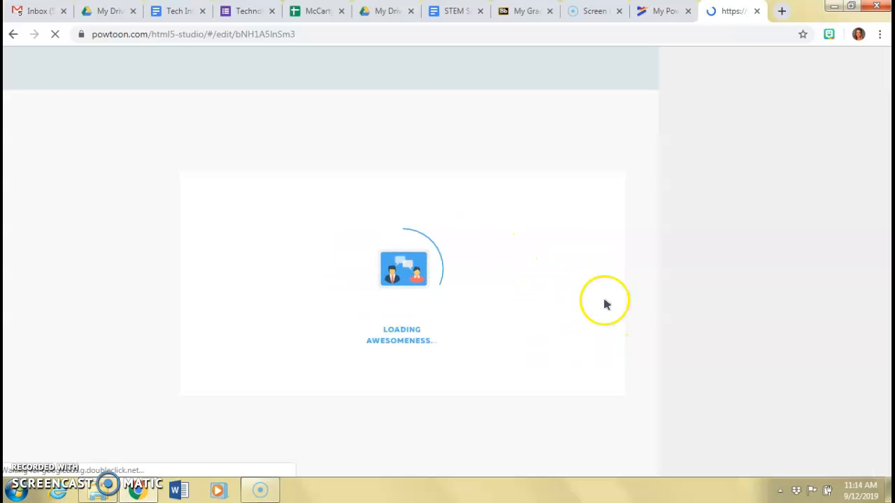
# - Open MIT 822 Mod 4.pptx for editing in the other Powtoon tab, then return to the EDL850 presentation
pyautogui.click(644, 14)
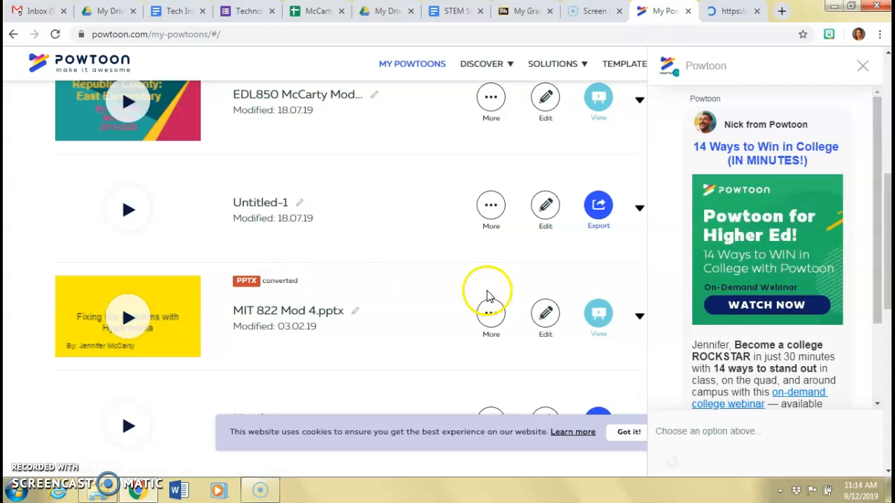
pyautogui.click(545, 315)
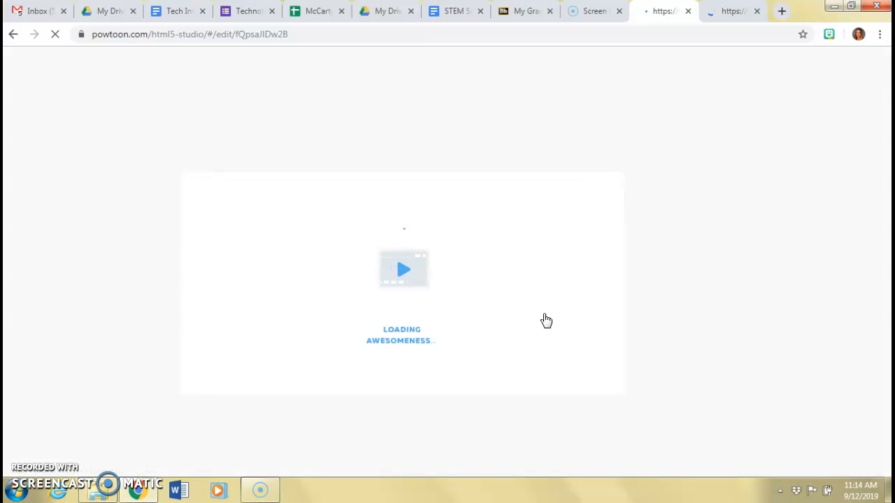
pyautogui.click(722, 14)
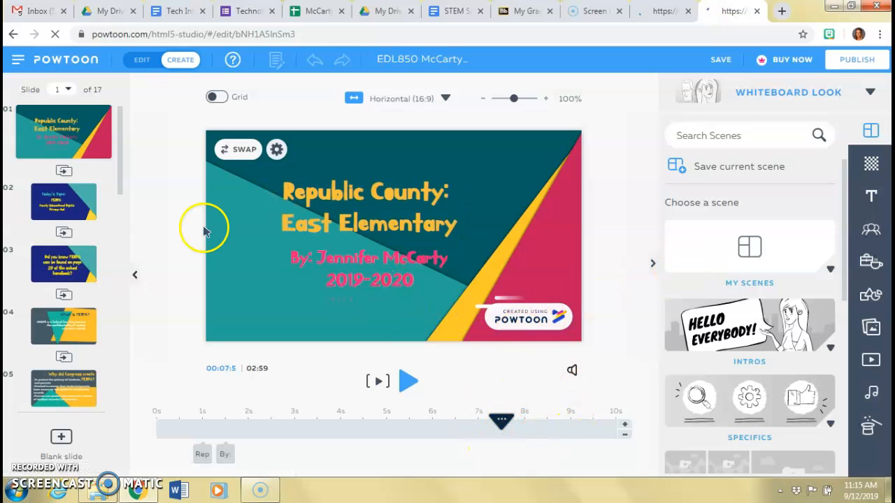
# - Look through slides 2, 3 and 4 of the EDL850 presentation and go to the end of the slide list
pyautogui.click(78, 204)
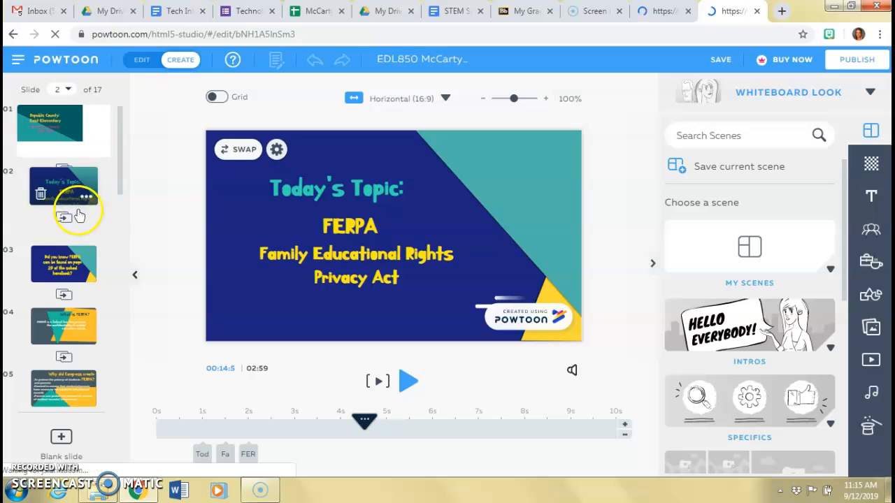
pyautogui.click(74, 262)
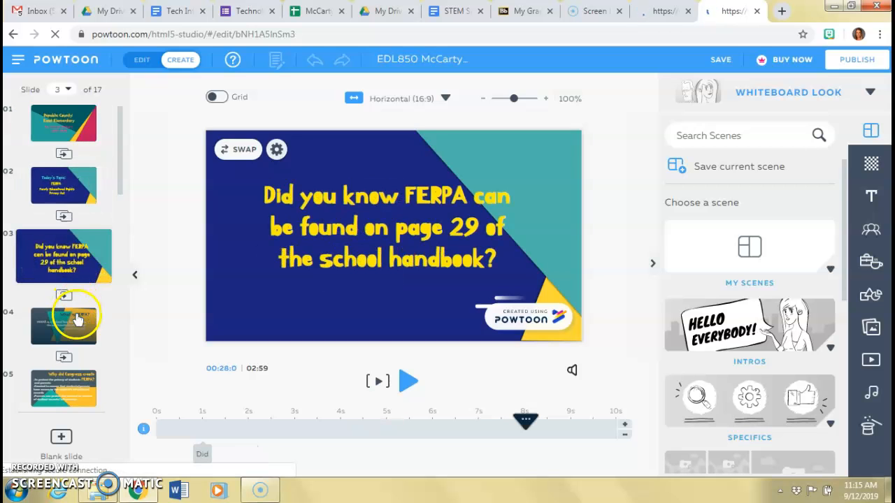
pyautogui.click(77, 318)
pyautogui.moveTo(118, 171); pyautogui.dragTo(110, 410)
pyautogui.click(60, 388)
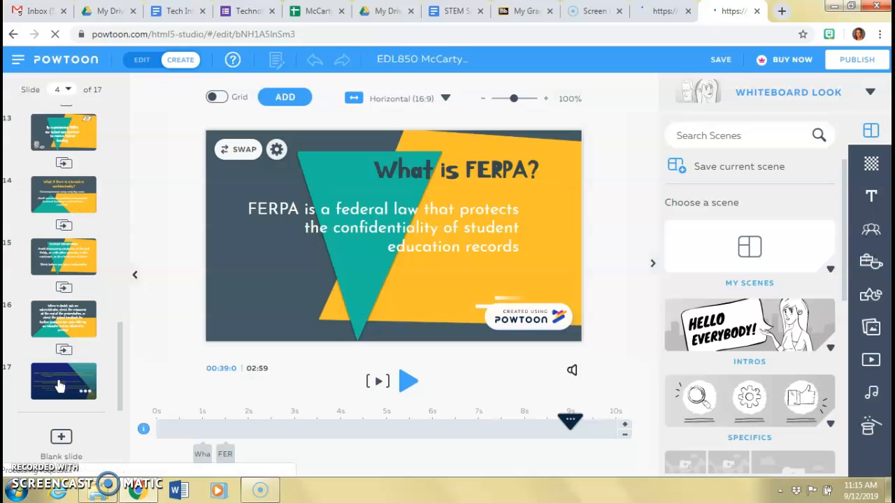
# - Add a blank slide at the end and place the standing man from the Marker - Free characters on it
pyautogui.click(62, 435)
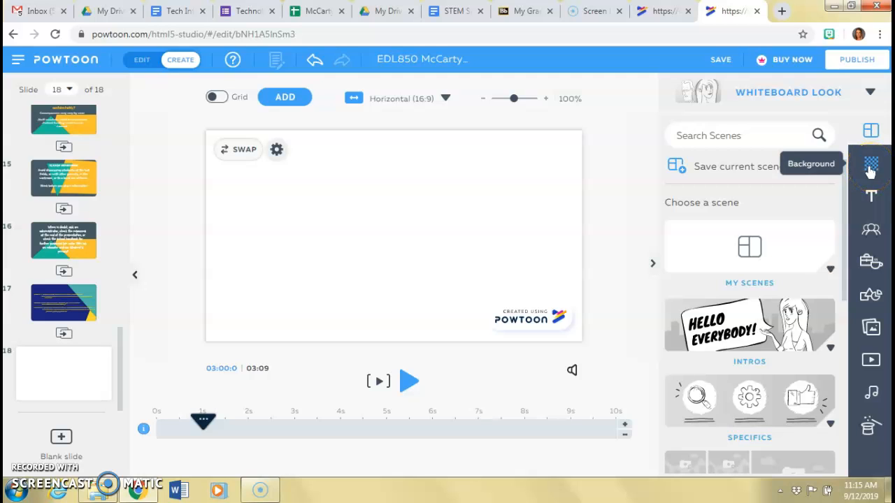
pyautogui.click(871, 230)
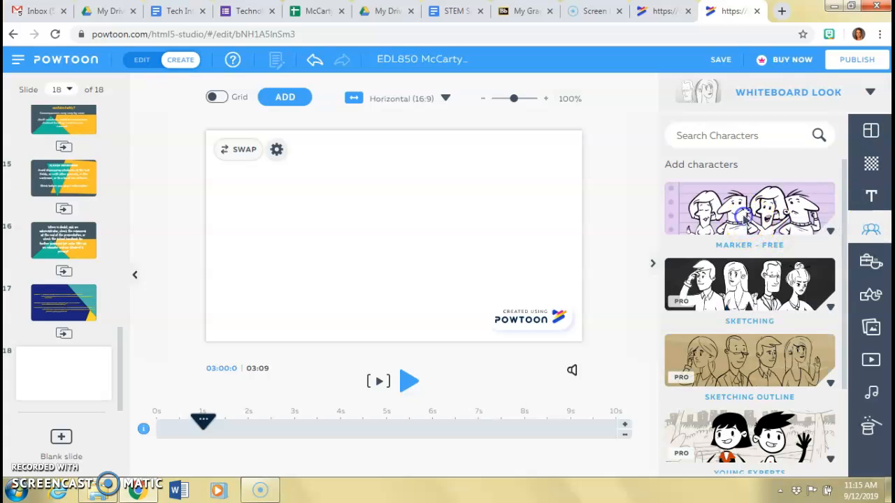
pyautogui.click(744, 216)
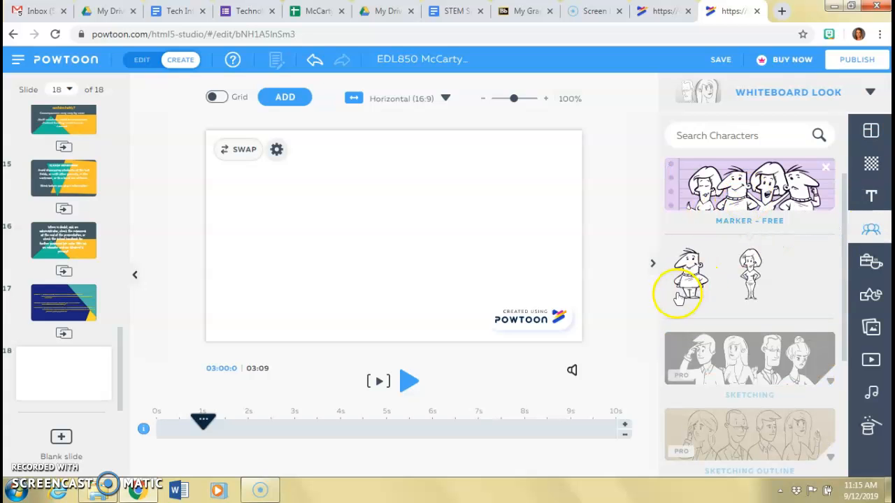
pyautogui.moveTo(614, 255); pyautogui.dragTo(465, 217)
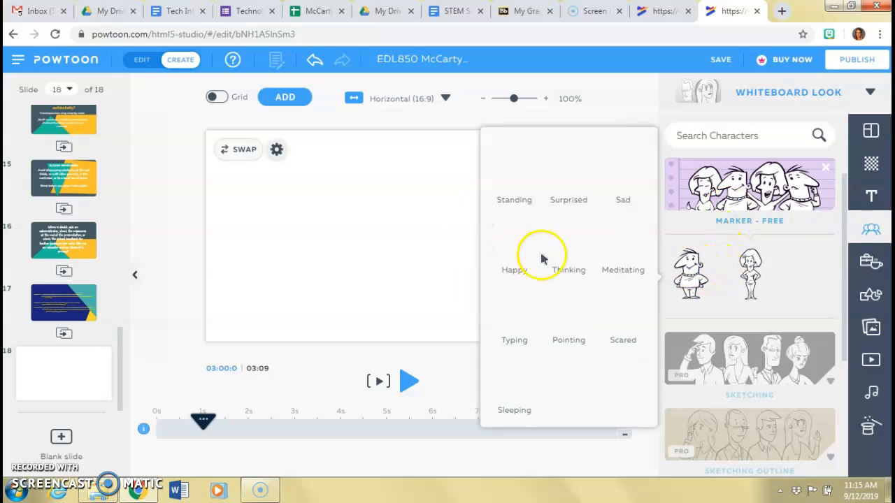
pyautogui.click(412, 272)
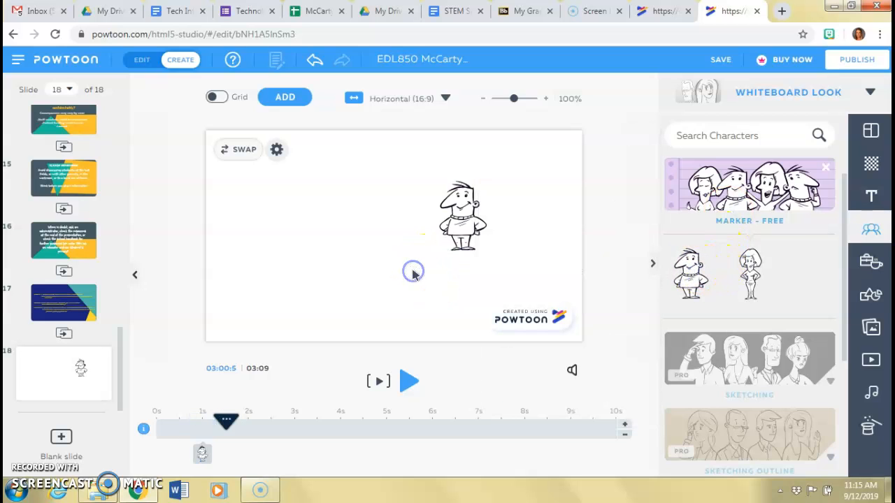
# - Look through the libraries of props, shapes, images and videos
pyautogui.click(867, 266)
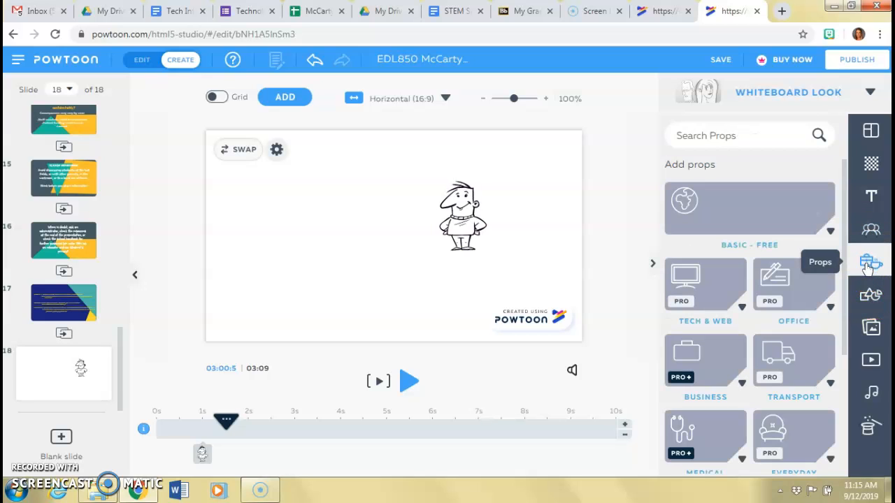
pyautogui.click(870, 299)
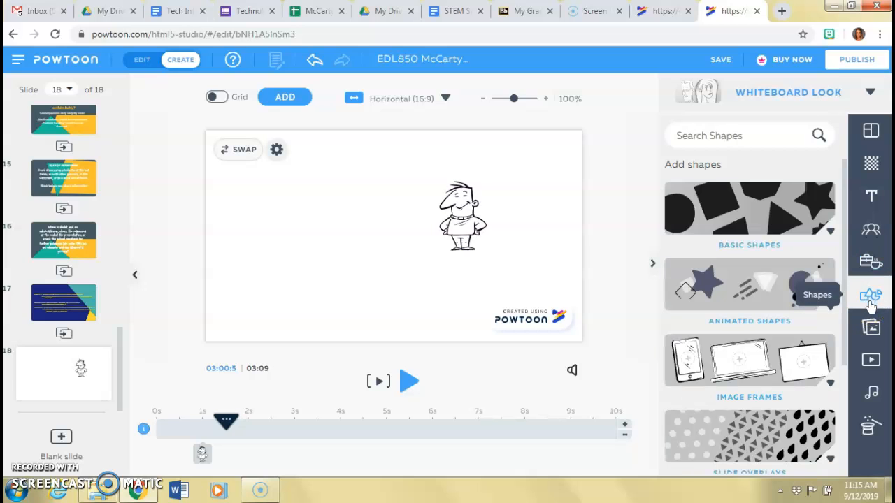
pyautogui.click(869, 335)
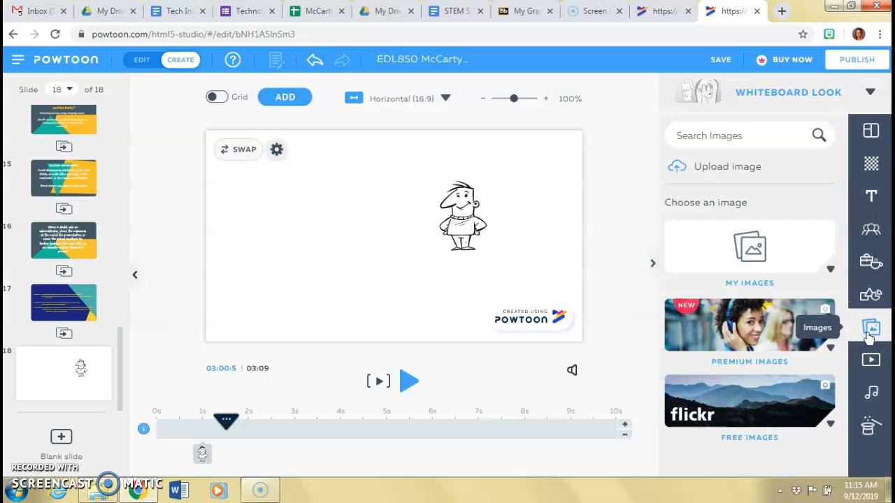
pyautogui.click(869, 336)
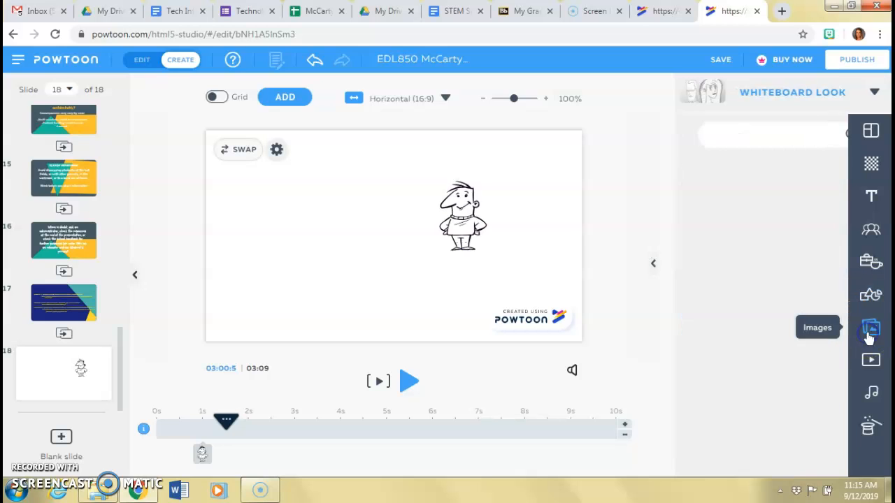
pyautogui.click(870, 367)
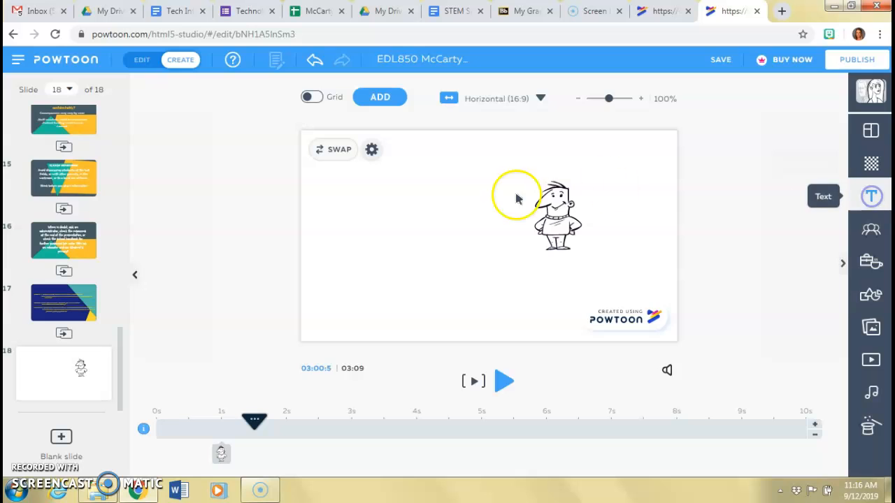
# - Add a body text box to slide 18
pyautogui.click(752, 171)
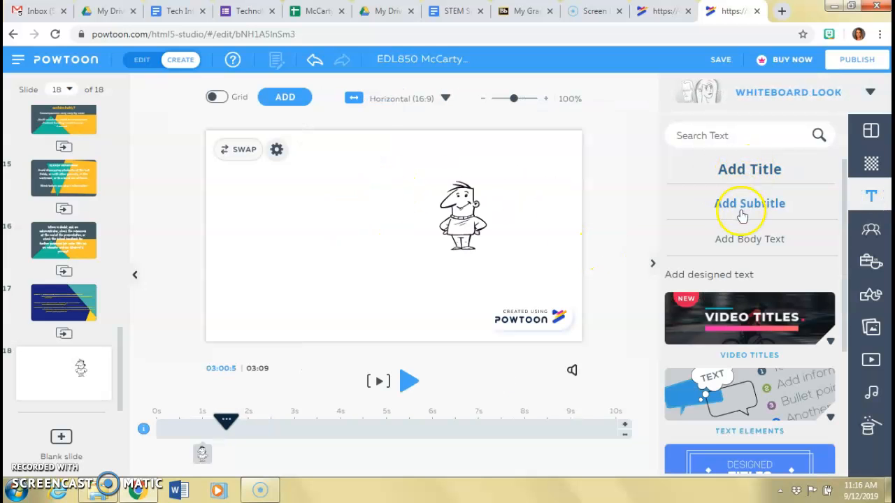
pyautogui.click(741, 246)
pyautogui.click(308, 215)
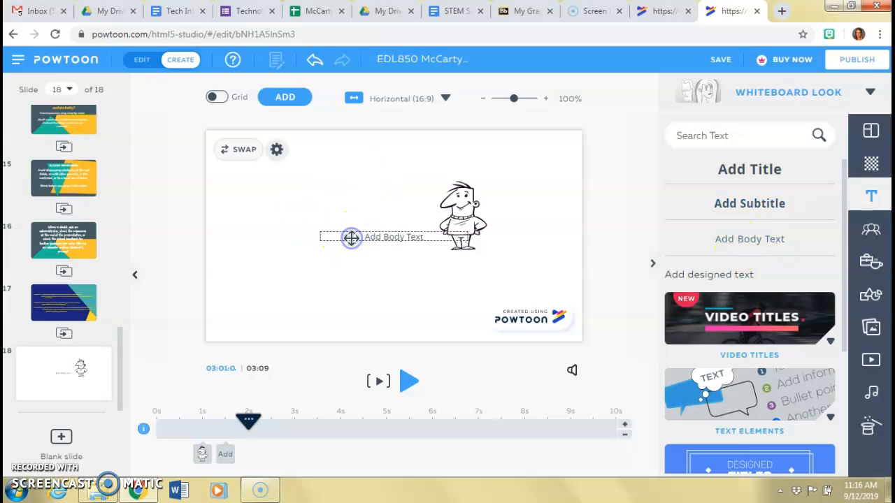
# - Examine the available and favorite fonts for the body text on slide 18, keeping the existing font
pyautogui.doubleClick(351, 238)
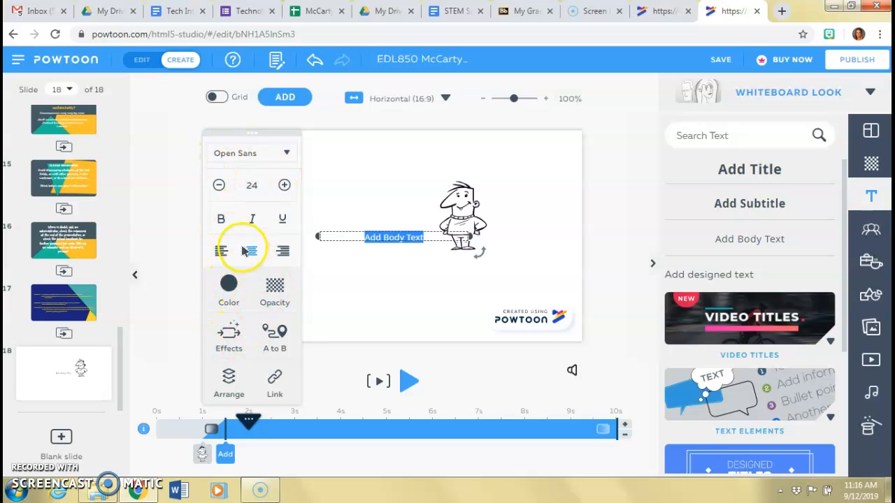
pyautogui.click(283, 157)
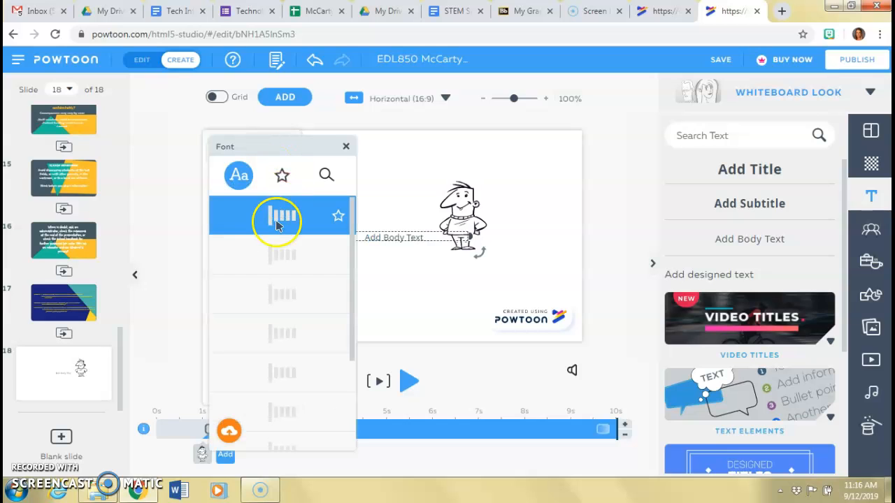
pyautogui.moveTo(352, 225)
pyautogui.mouseDown()
pyautogui.moveTo(352, 260)
pyautogui.moveTo(350, 210)
pyautogui.mouseUp()
pyautogui.scroll(-5, 286, 214)
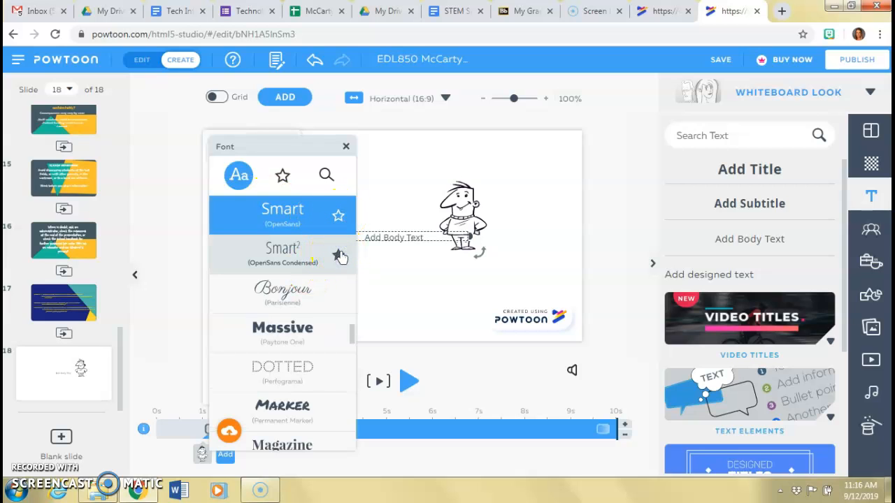
pyautogui.click(282, 176)
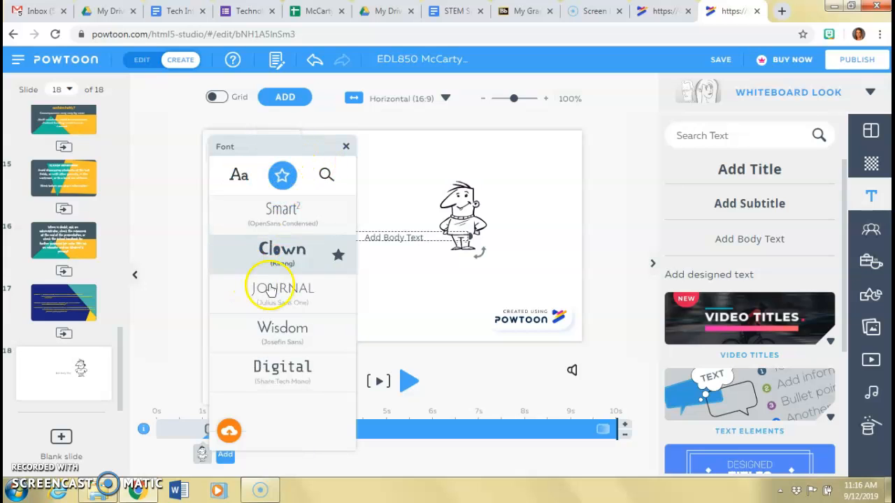
pyautogui.click(346, 148)
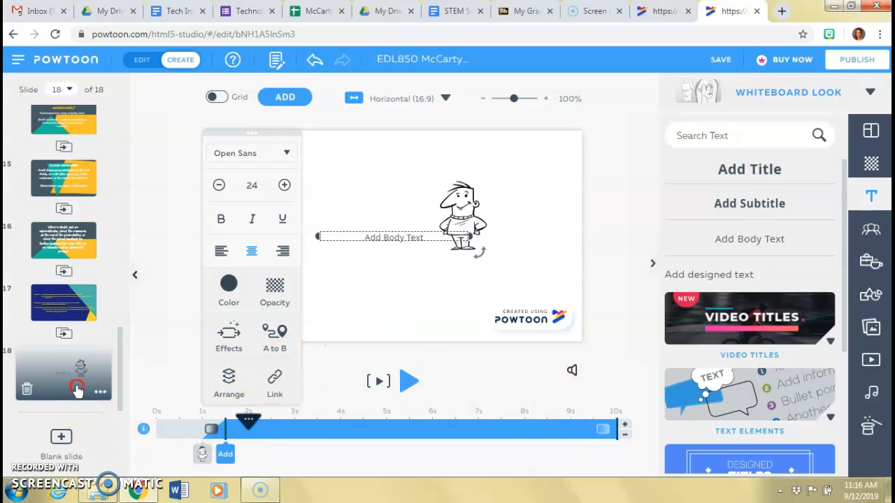
# - Remove slide 18 with the character and body text from the presentation
pyautogui.click(77, 390)
pyautogui.click(53, 393)
pyautogui.rightClick(54, 393)
pyautogui.rightClick(27, 392)
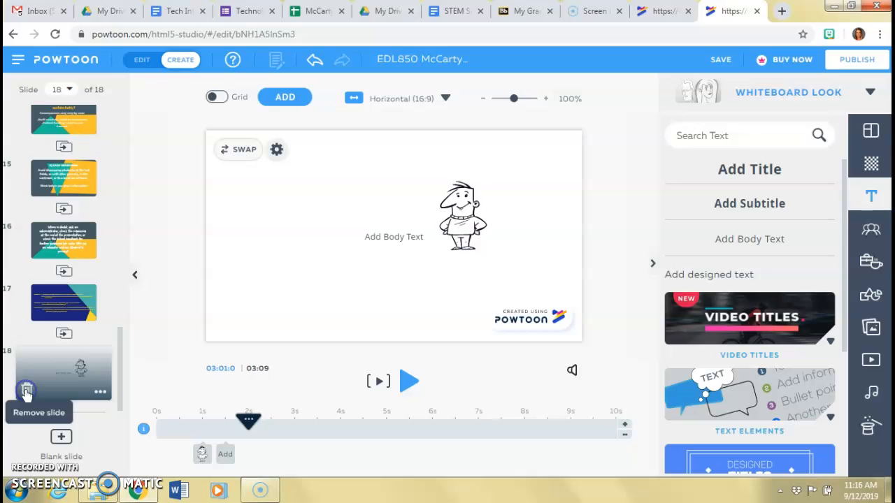
pyautogui.click(26, 392)
pyautogui.click(123, 376)
# - Save the EDL850 presentation
pyautogui.moveTo(118, 332); pyautogui.dragTo(116, 175)
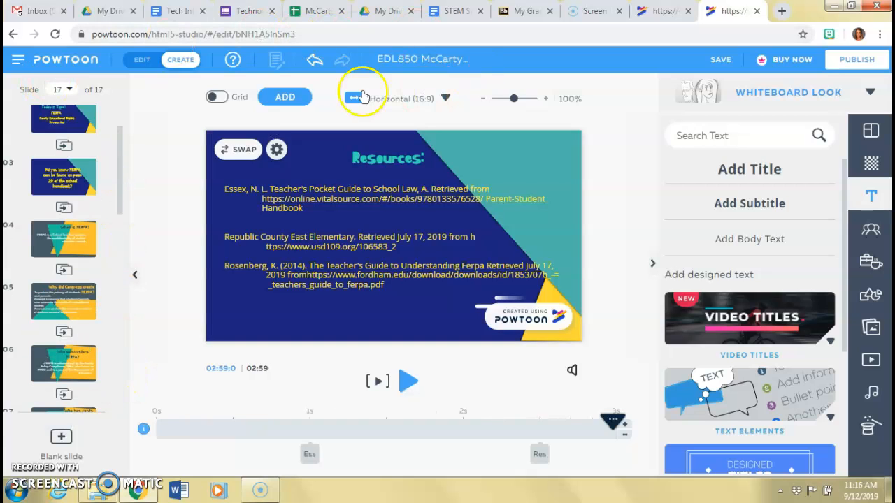
pyautogui.click(722, 61)
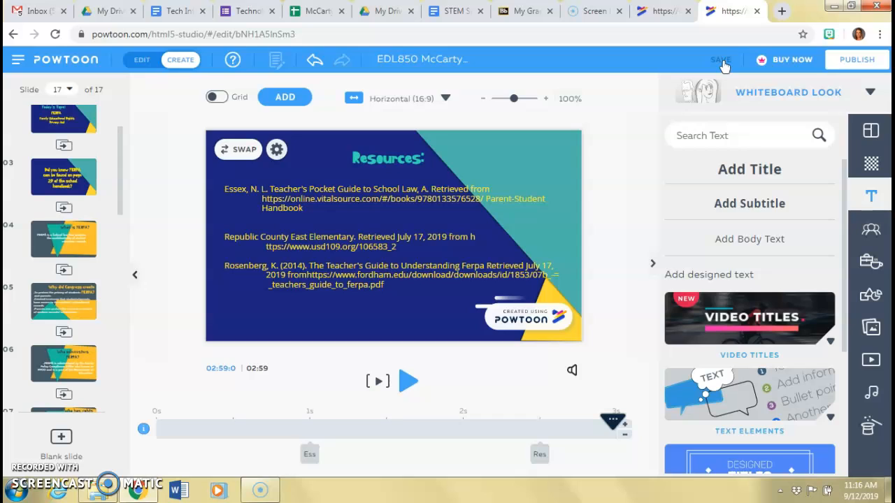
pyautogui.click(724, 62)
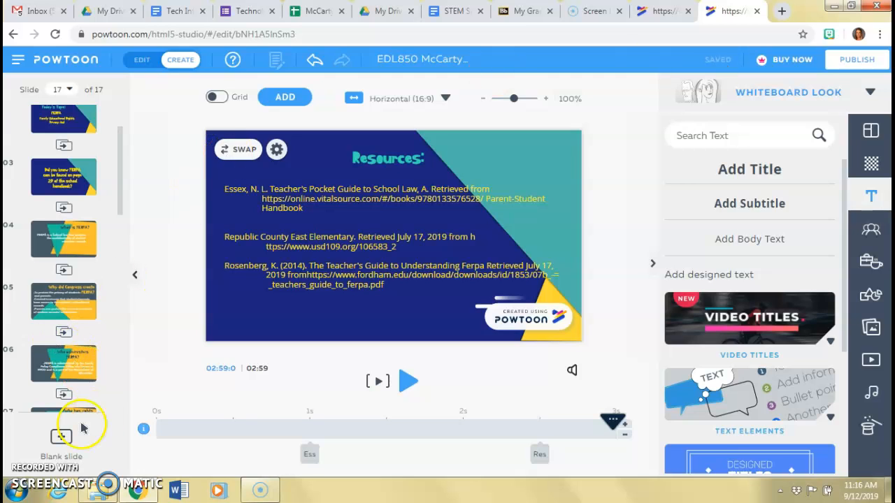
# - Go back to the My Powtoons page and open the additional templates
pyautogui.click(661, 10)
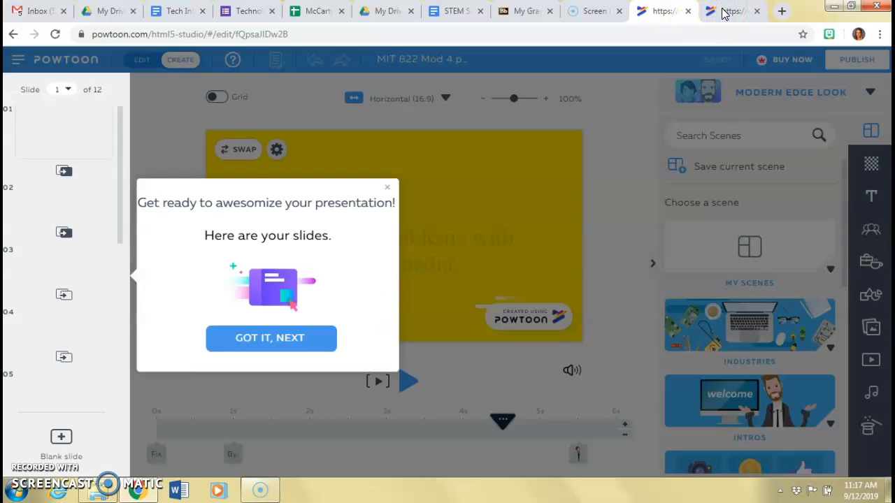
pyautogui.click(725, 12)
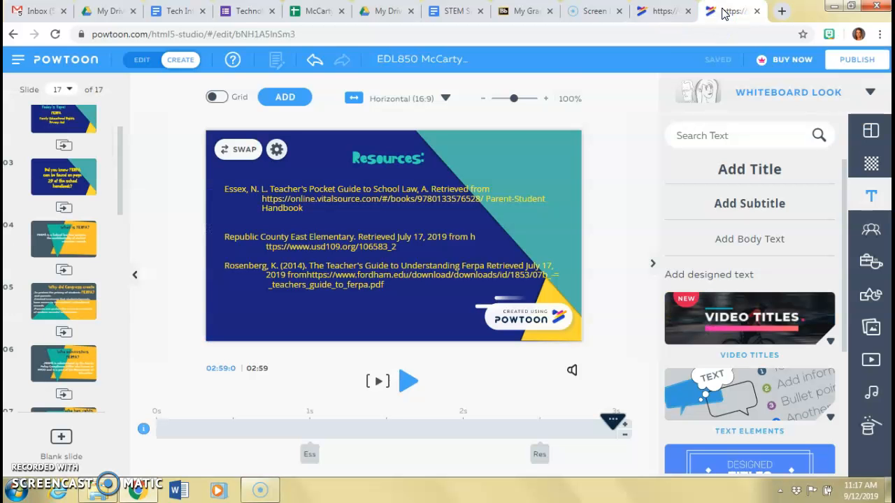
pyautogui.click(49, 63)
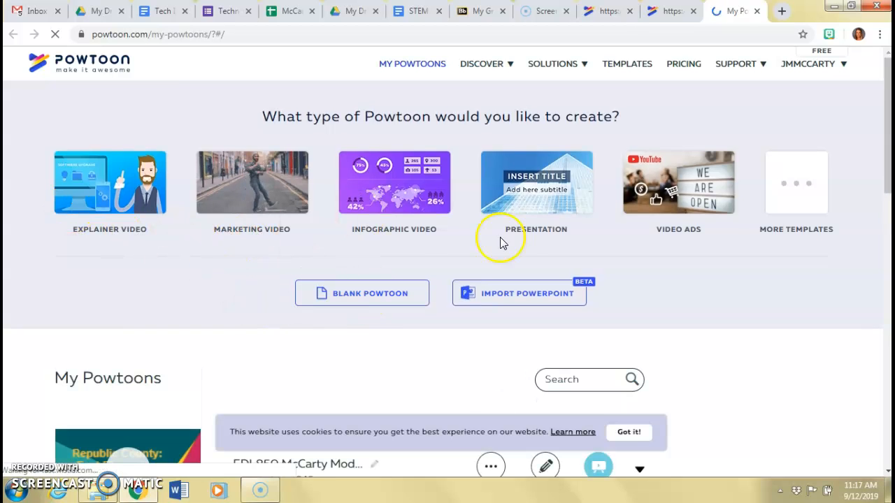
pyautogui.click(790, 196)
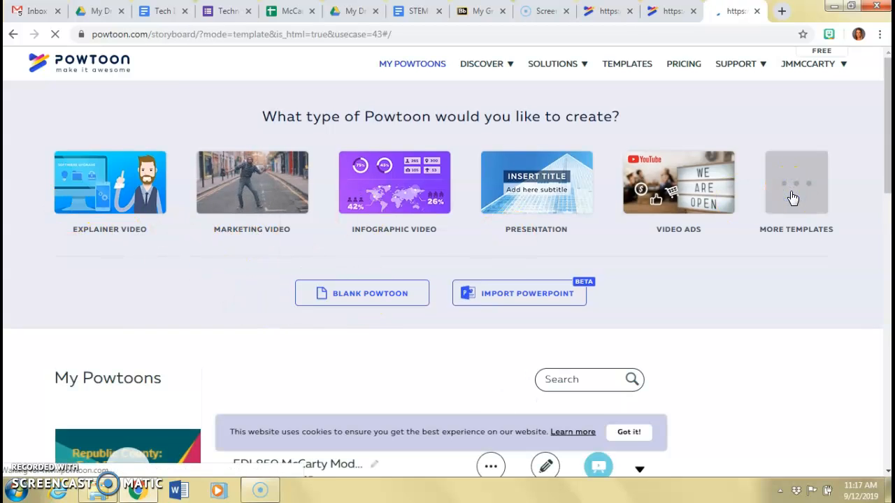
# - Browse the additional templates across all categories to see which designs are available for a new Powtoon
pyautogui.click(724, 197)
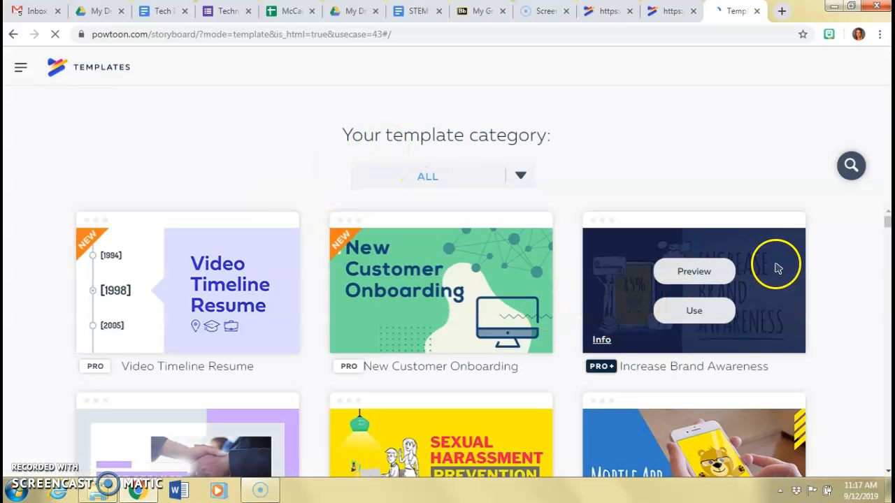
pyautogui.moveTo(886, 222); pyautogui.dragTo(887, 251)
pyautogui.moveTo(483, 257)
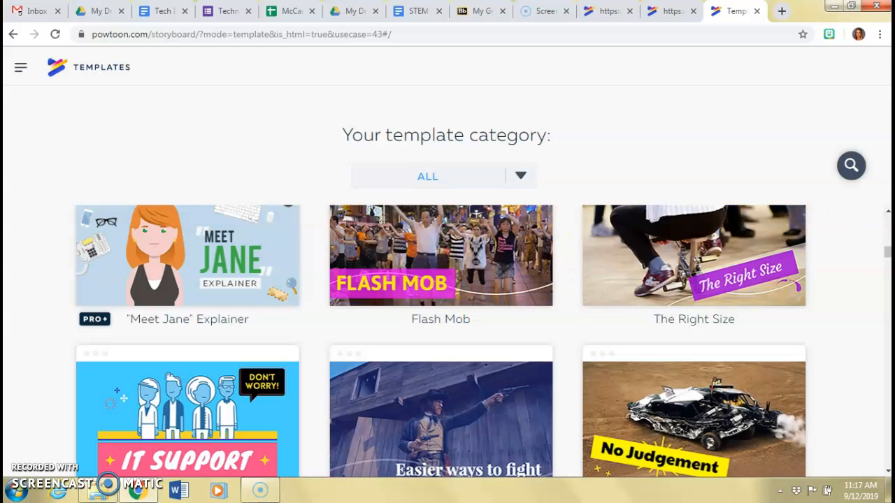
pyautogui.moveTo(884, 256); pyautogui.dragTo(871, 190)
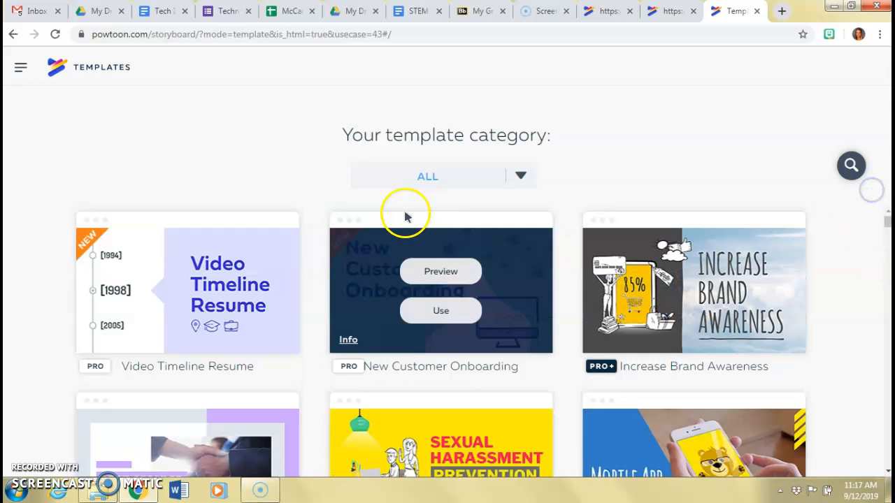
# - Return to the My Powtoons page and create a blank Powtoon with the Whiteboard look
pyautogui.click(13, 34)
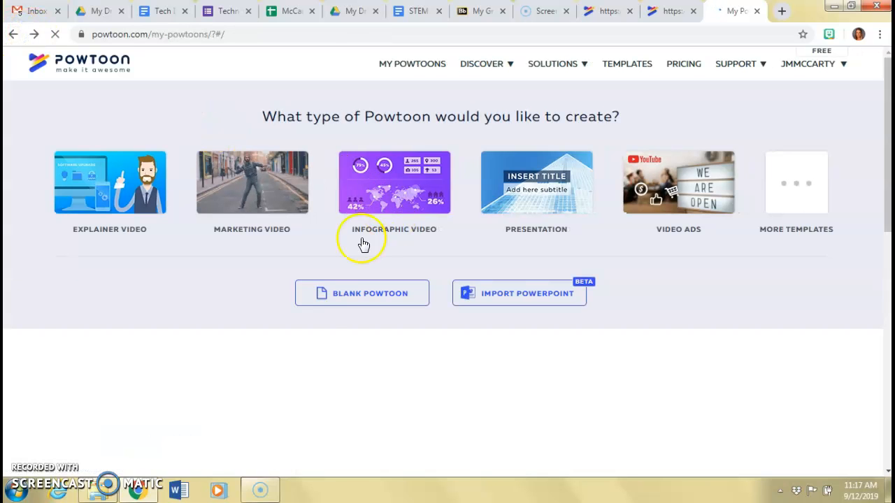
pyautogui.click(358, 298)
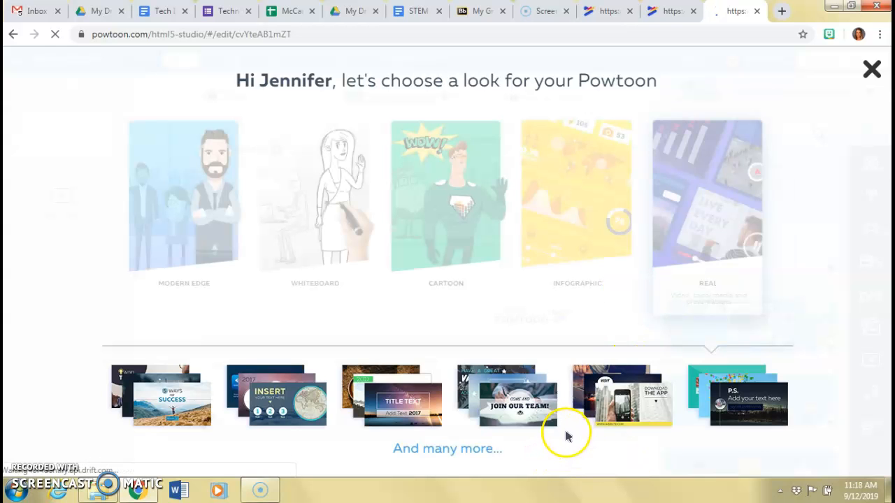
pyautogui.click(301, 186)
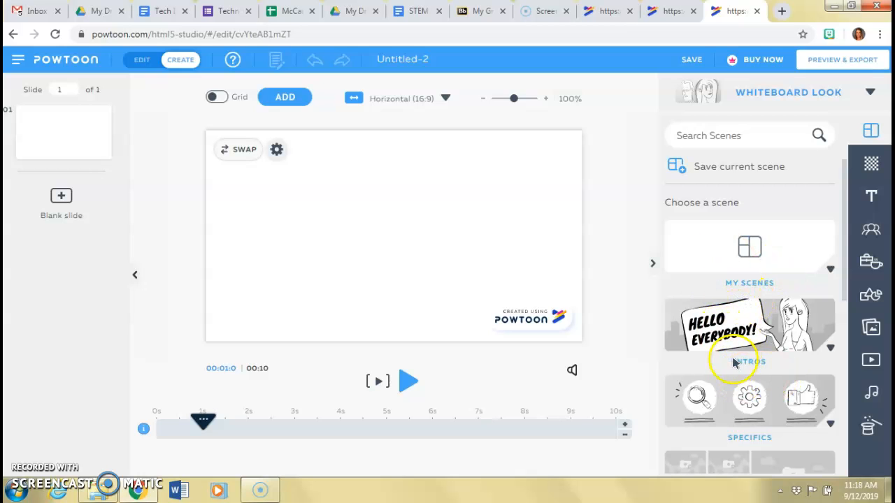
# - Switch to the open EDL850 presentation and open its publishing options
pyautogui.click(668, 13)
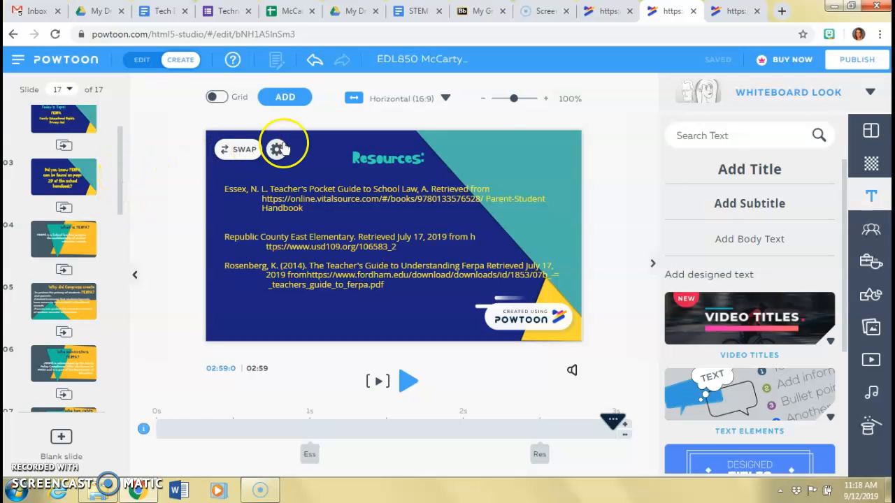
pyautogui.click(853, 61)
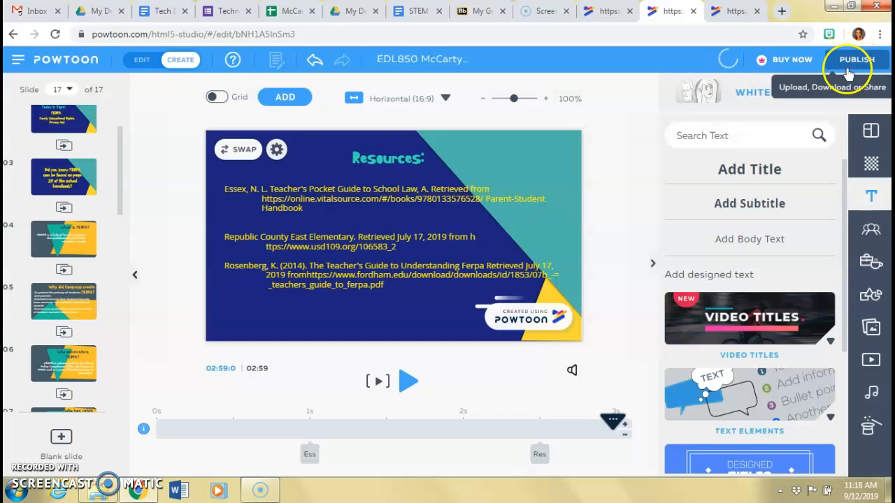